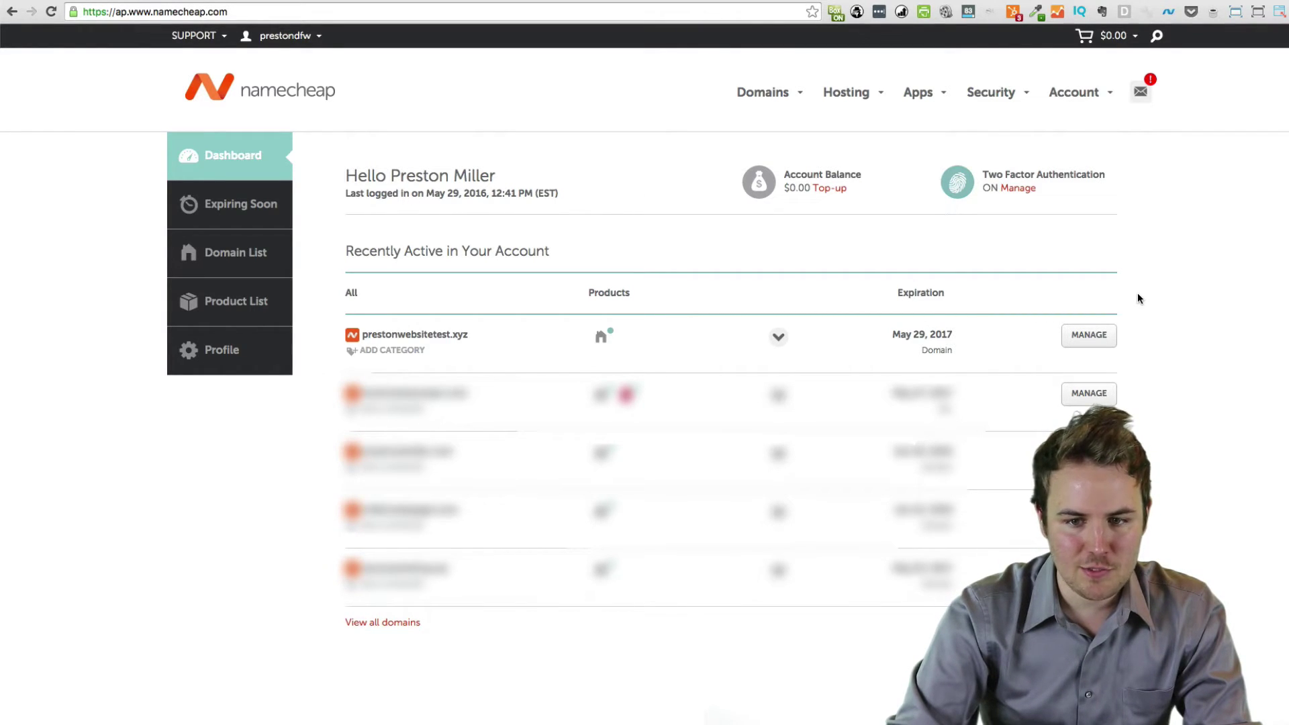
- Open the Namecheap management page for prestonwebsitetest.xyz
click(1092, 340)
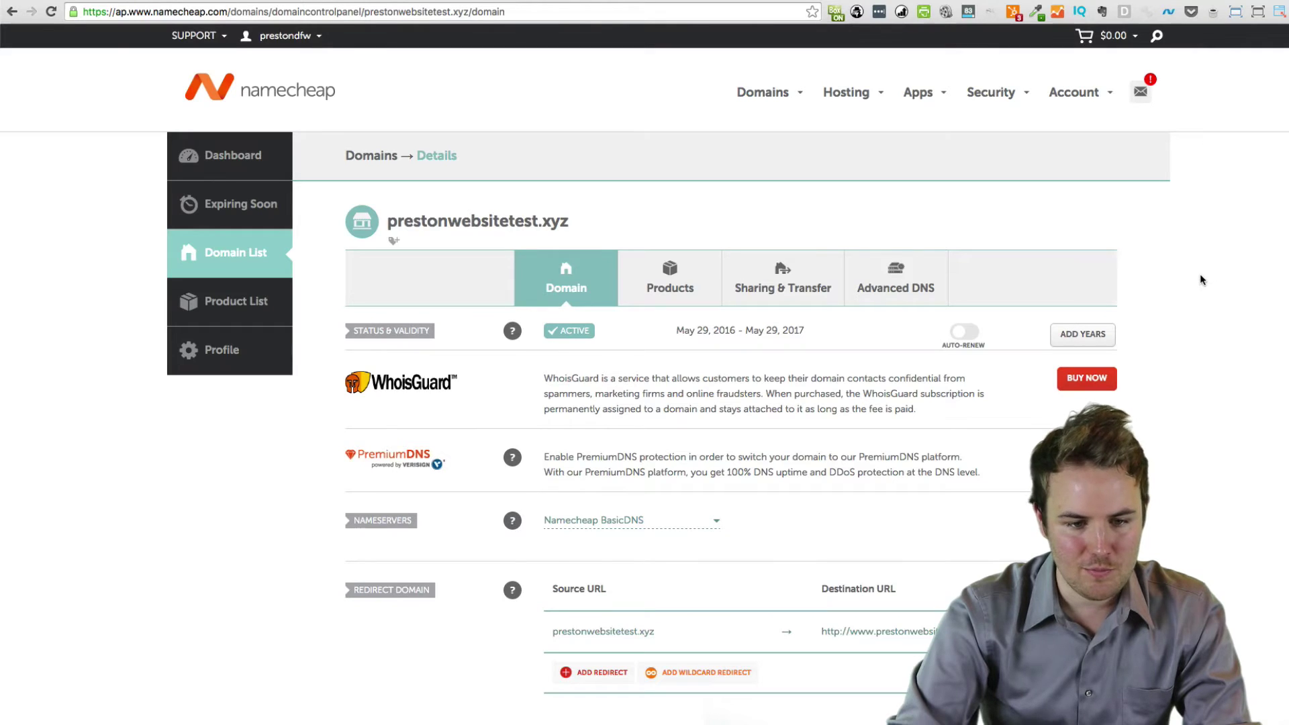
scroll(1199, 279, down, 1)
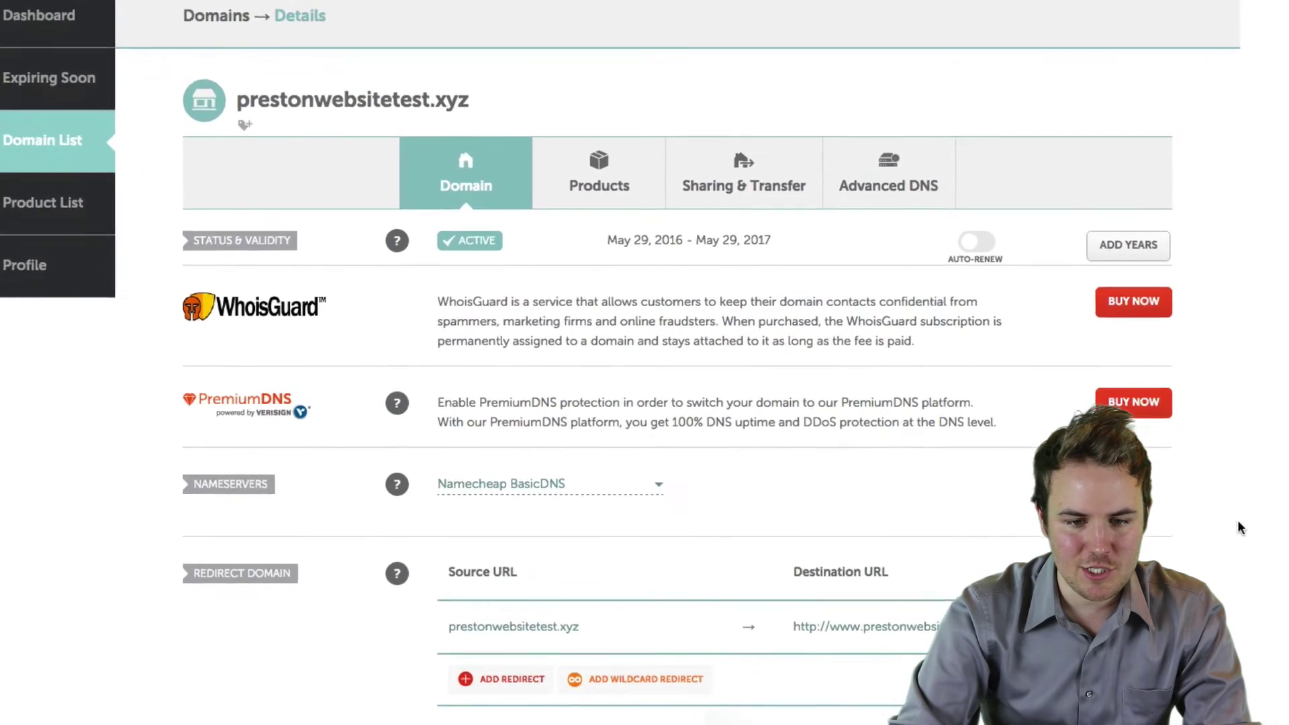
- Change prestonwebsitetest.xyz's nameservers from BasicDNS to Custom DNS
click(610, 500)
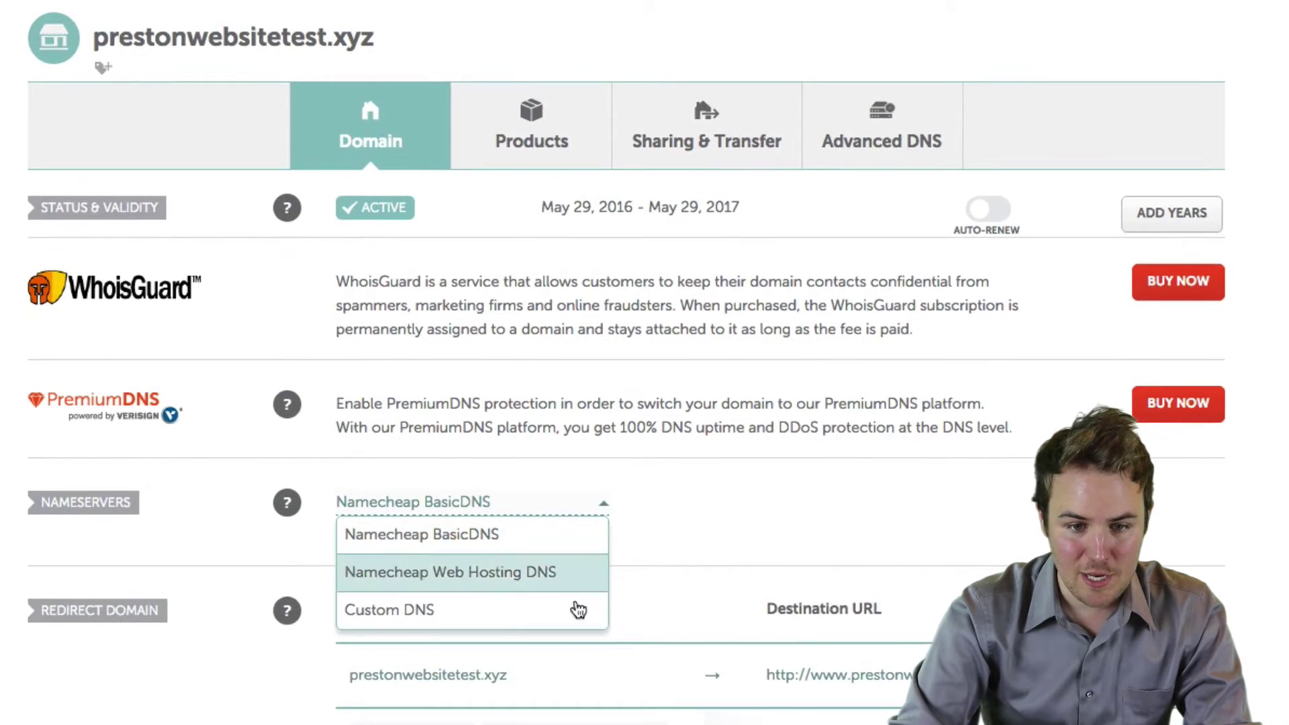
click(564, 610)
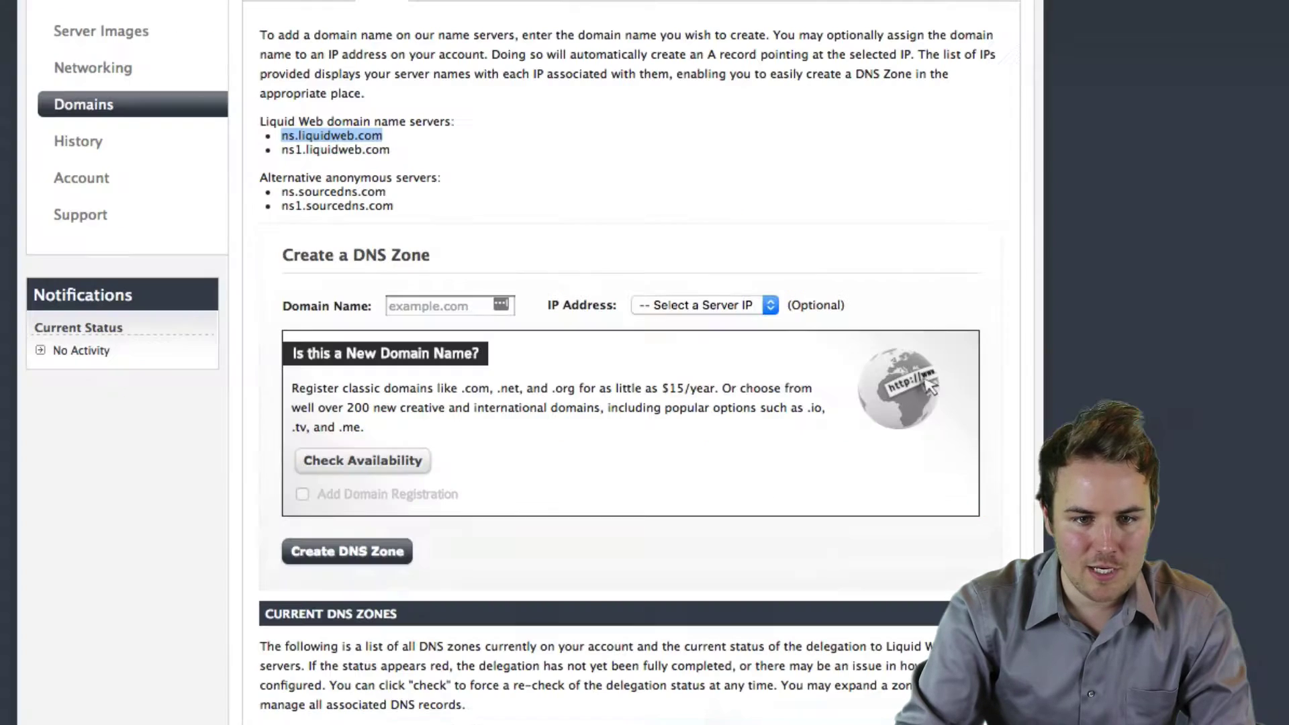
- Select Liquid Web's nameserver names, ns.liquidweb.com and ns1.liquidweb.com, for copying
drag(282, 149, 390, 149)
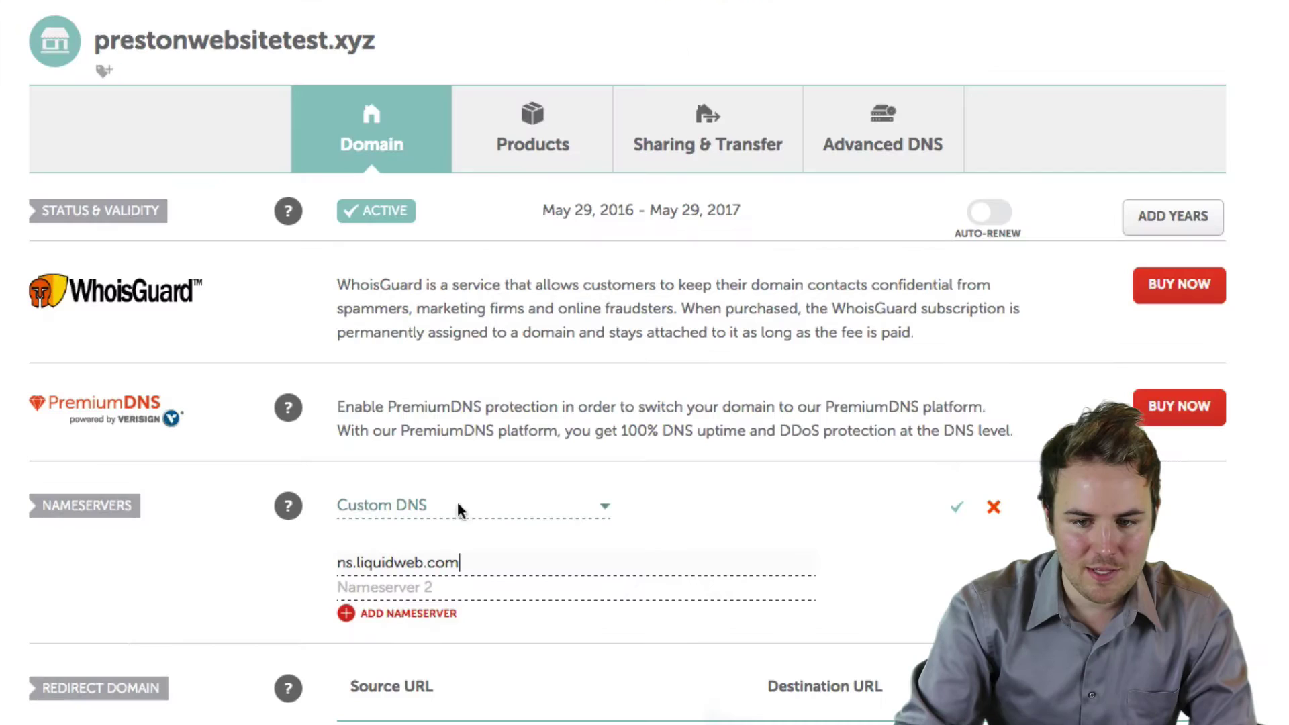
- Save ns.liquidweb.com and ns1.liquidweb.com as the domain's custom nameservers
click(957, 510)
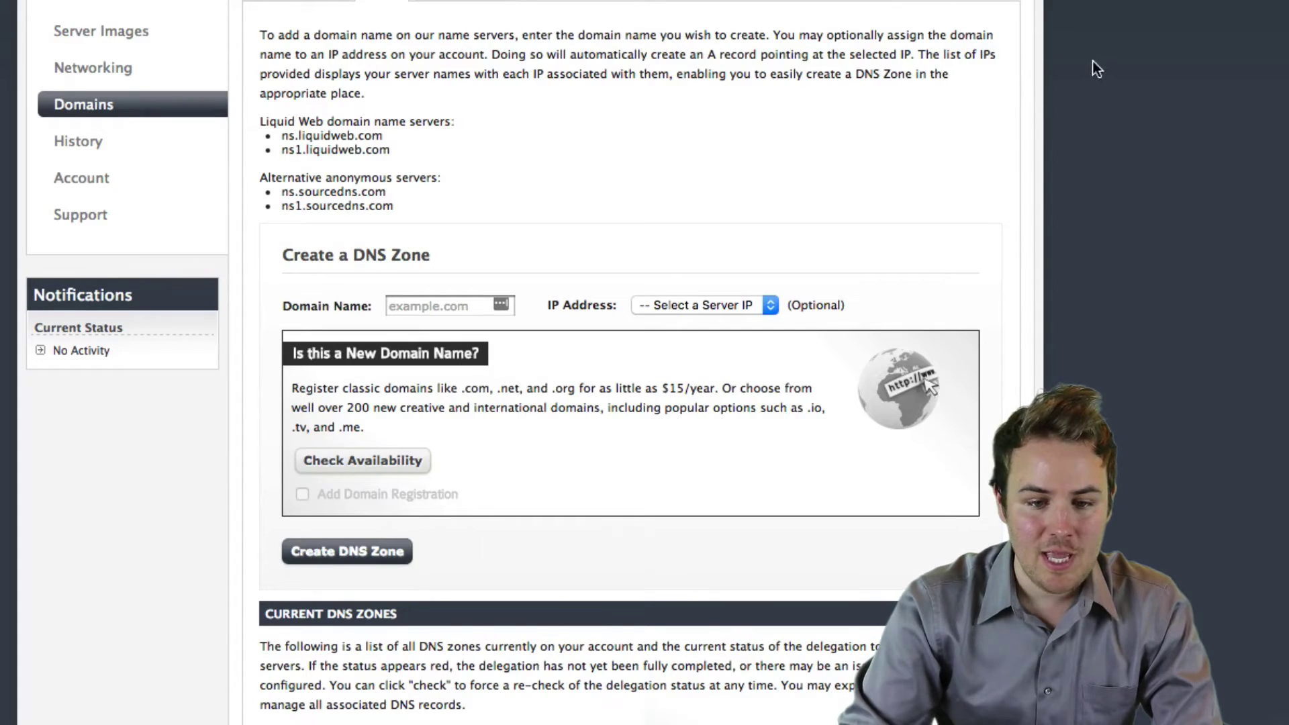
scroll(1092, 60, down, 3)
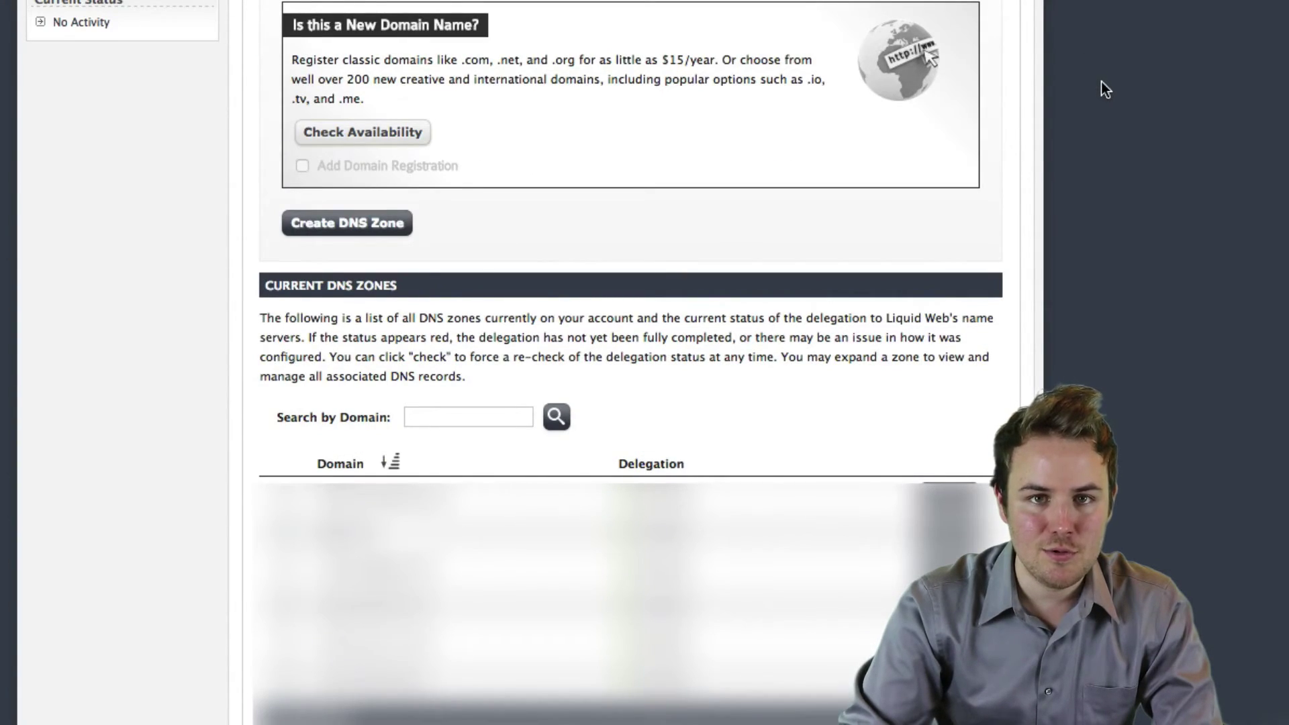
scroll(1102, 88, up, 3)
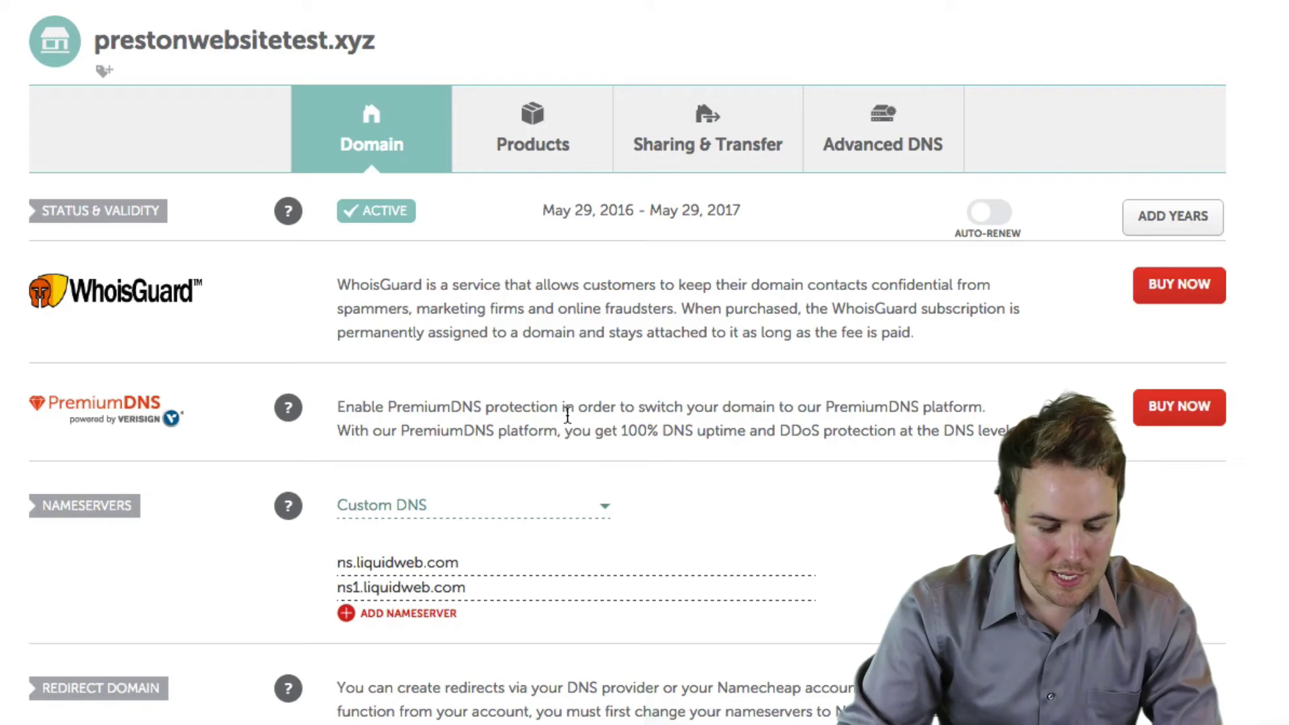
scroll(445, 151, up, 1)
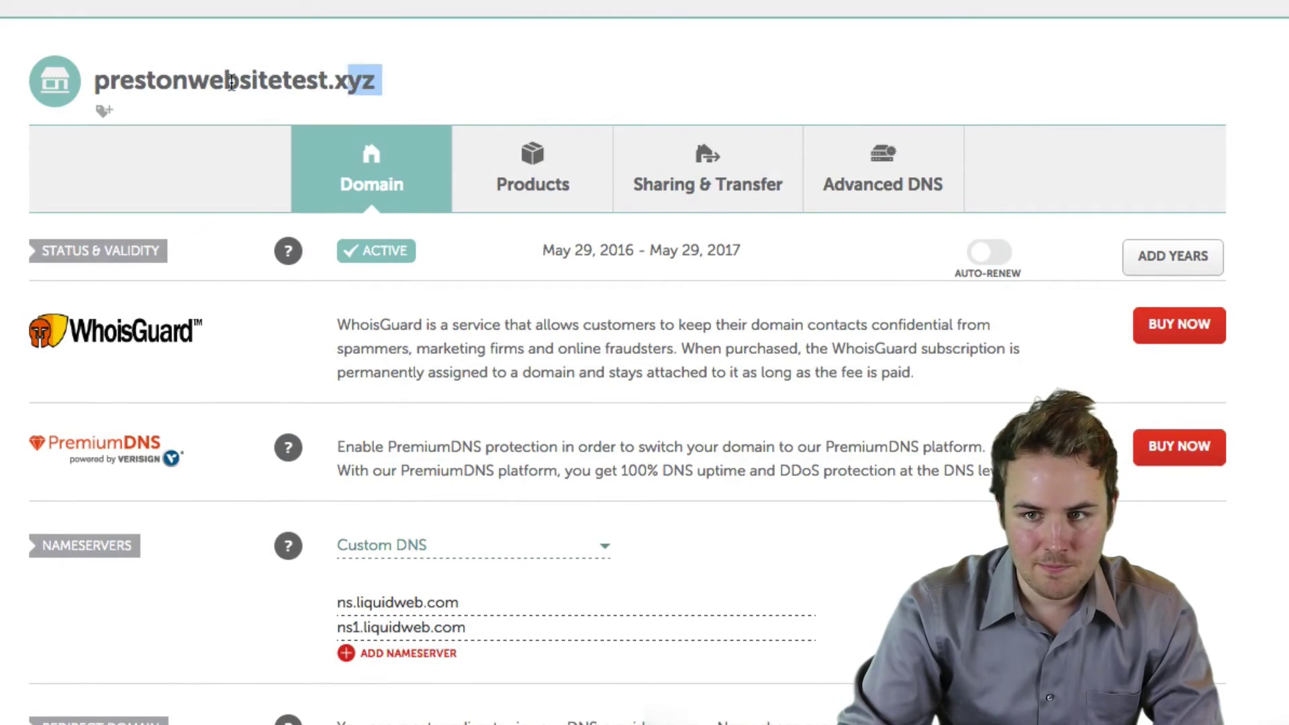
- Enter prestonwebsitetest.xyz as the new Liquid Web zone's domain and choose a server IP
drag(231, 84, 90, 83)
click(1106, 109)
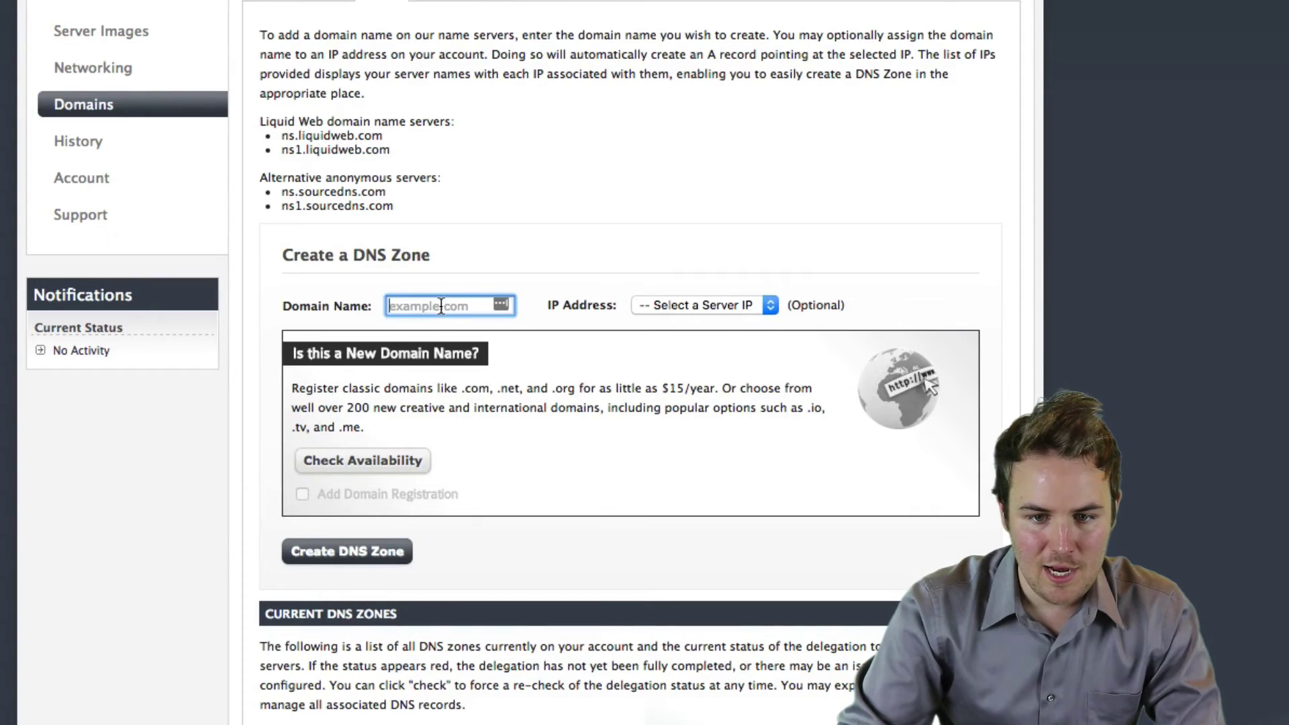
click(676, 302)
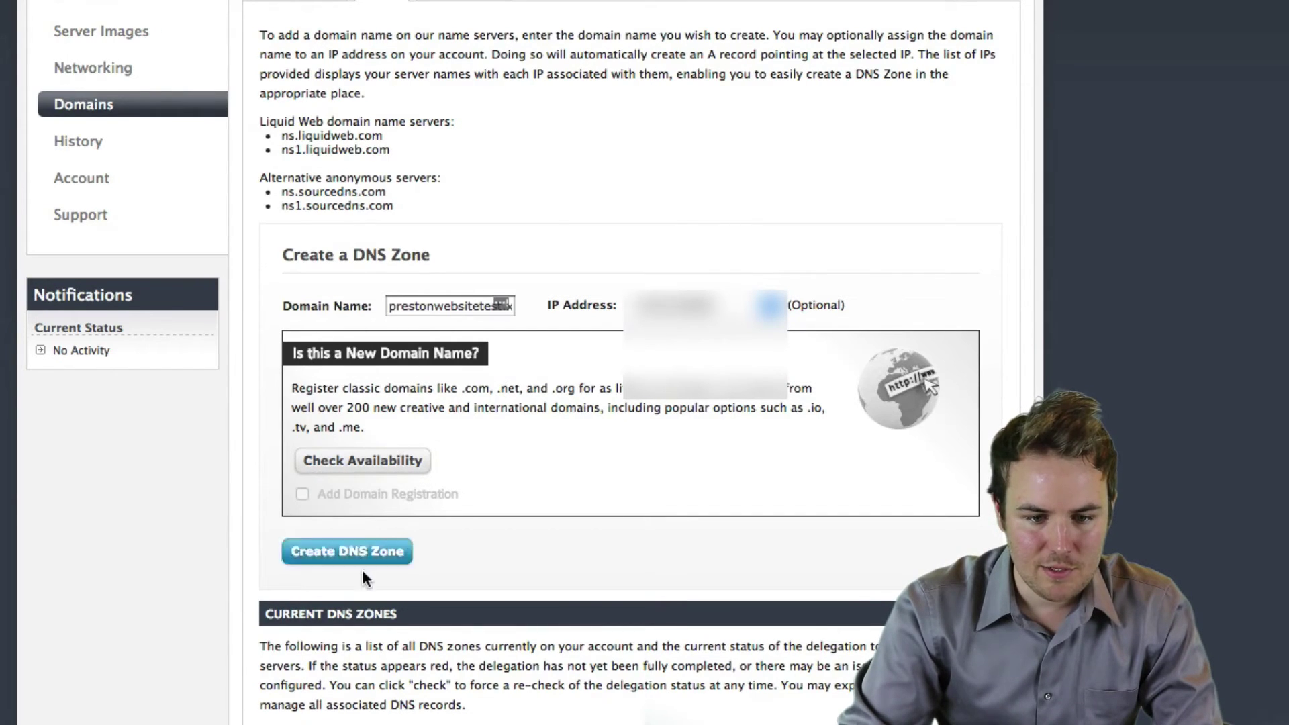
- Submit and confirm creation of the prestonwebsitetest.xyz DNS zone
click(376, 555)
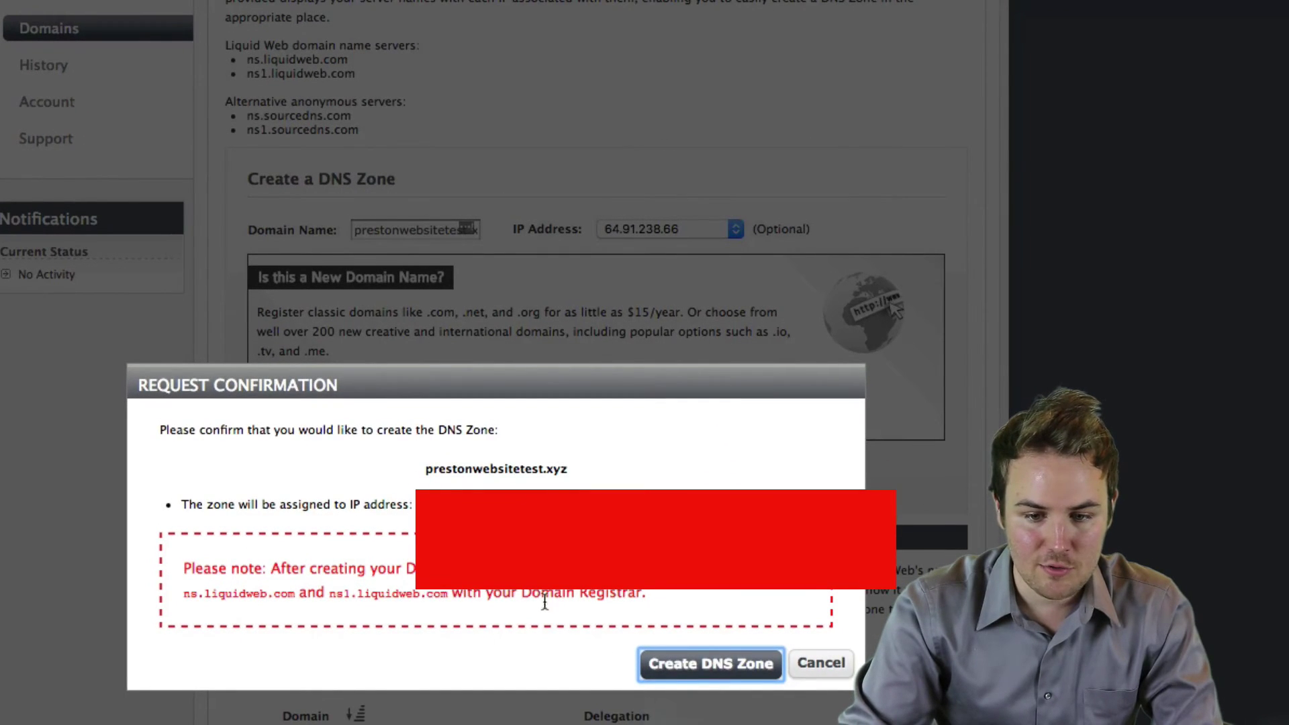
click(704, 663)
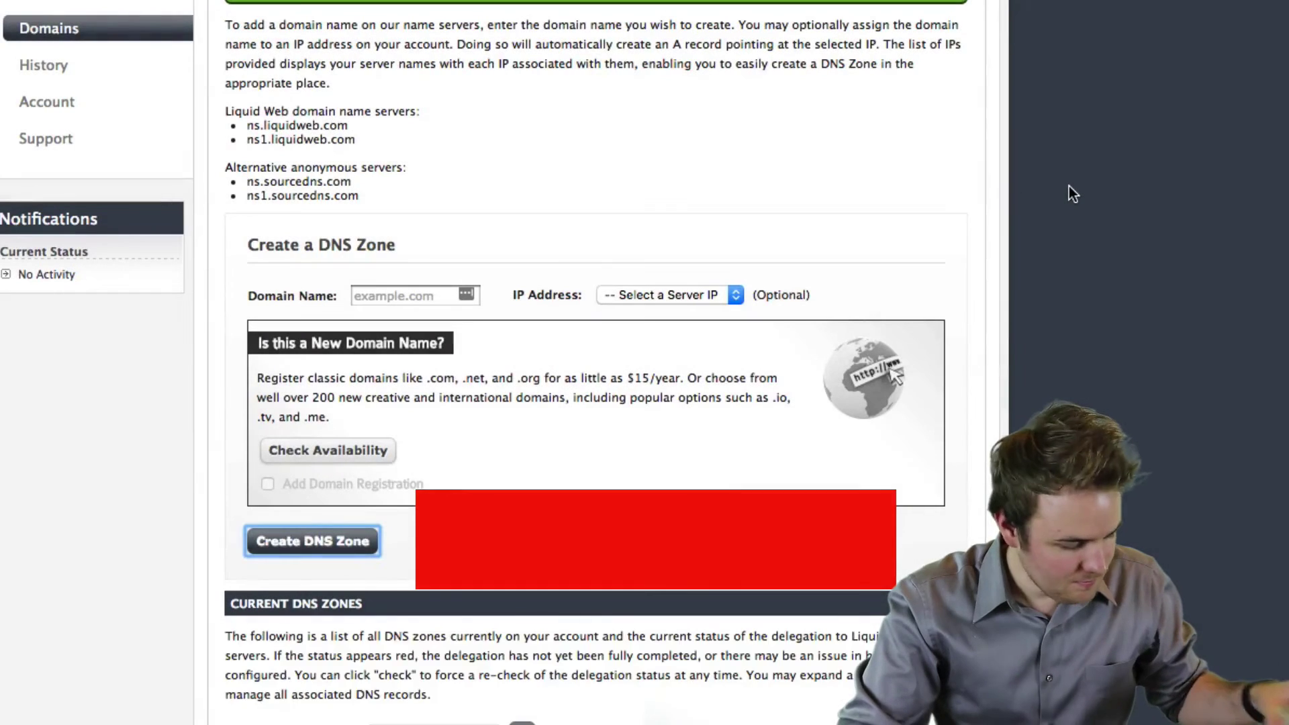
scroll(1068, 187, down, 1)
scroll(1068, 187, down, 3)
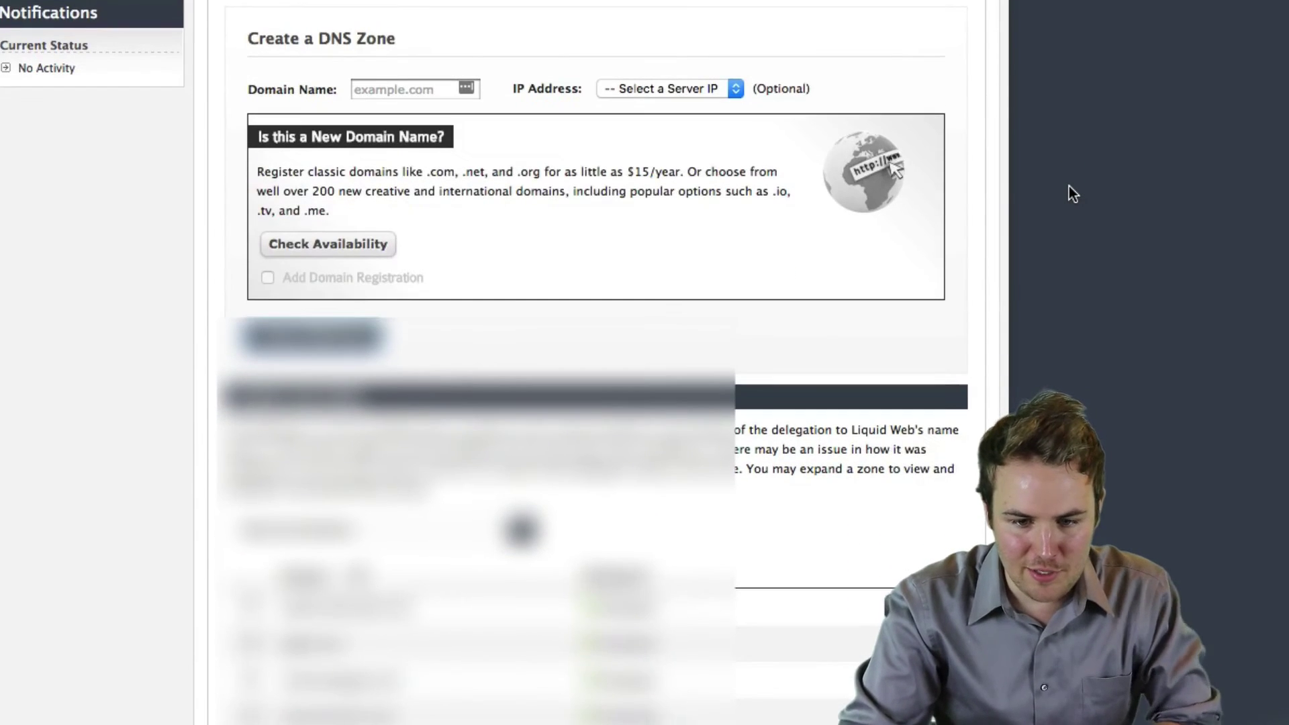
scroll(1068, 186, down, 3)
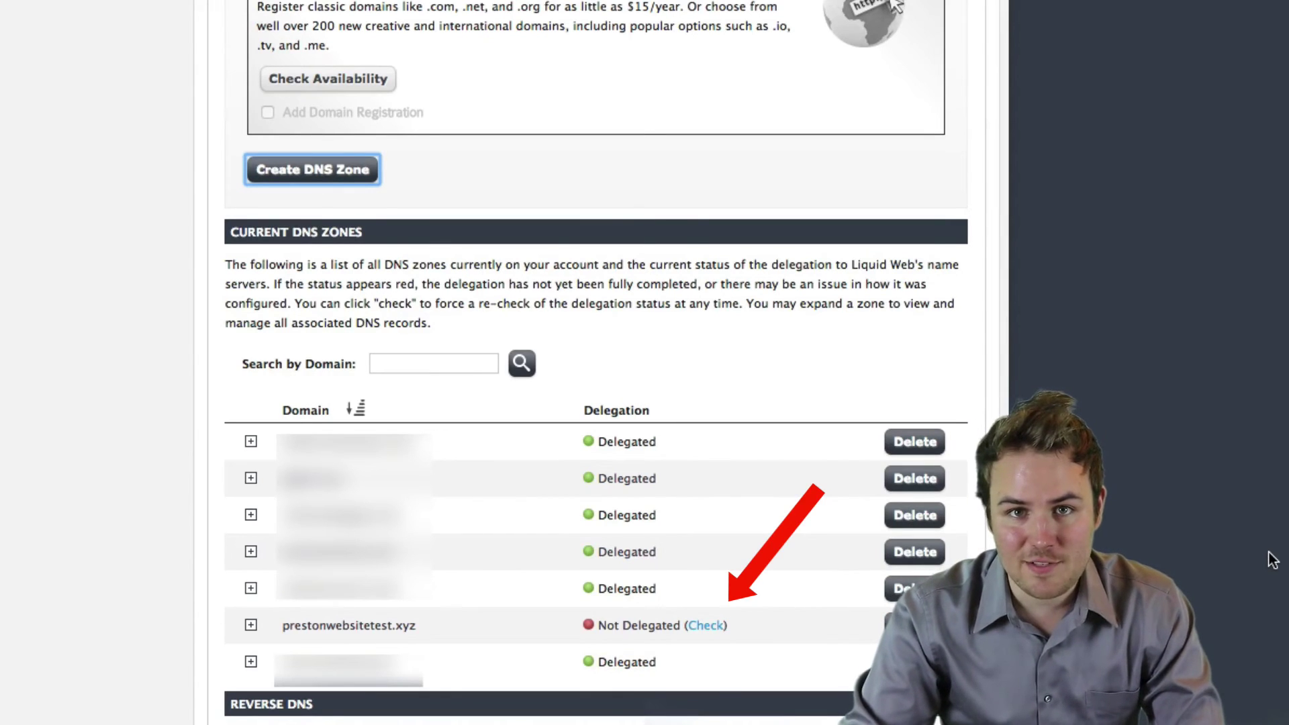
- Re-check delegation for prestonwebsitetest.xyz, which still shows Not Delegated
click(707, 626)
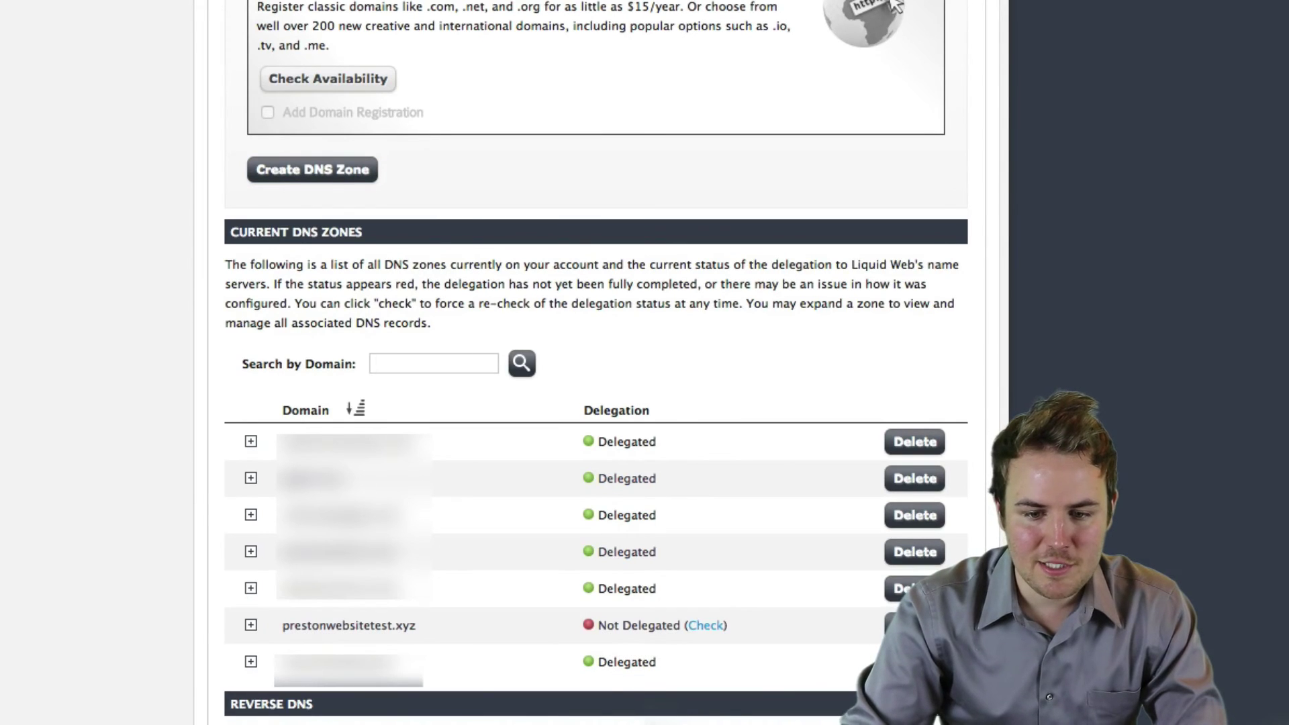